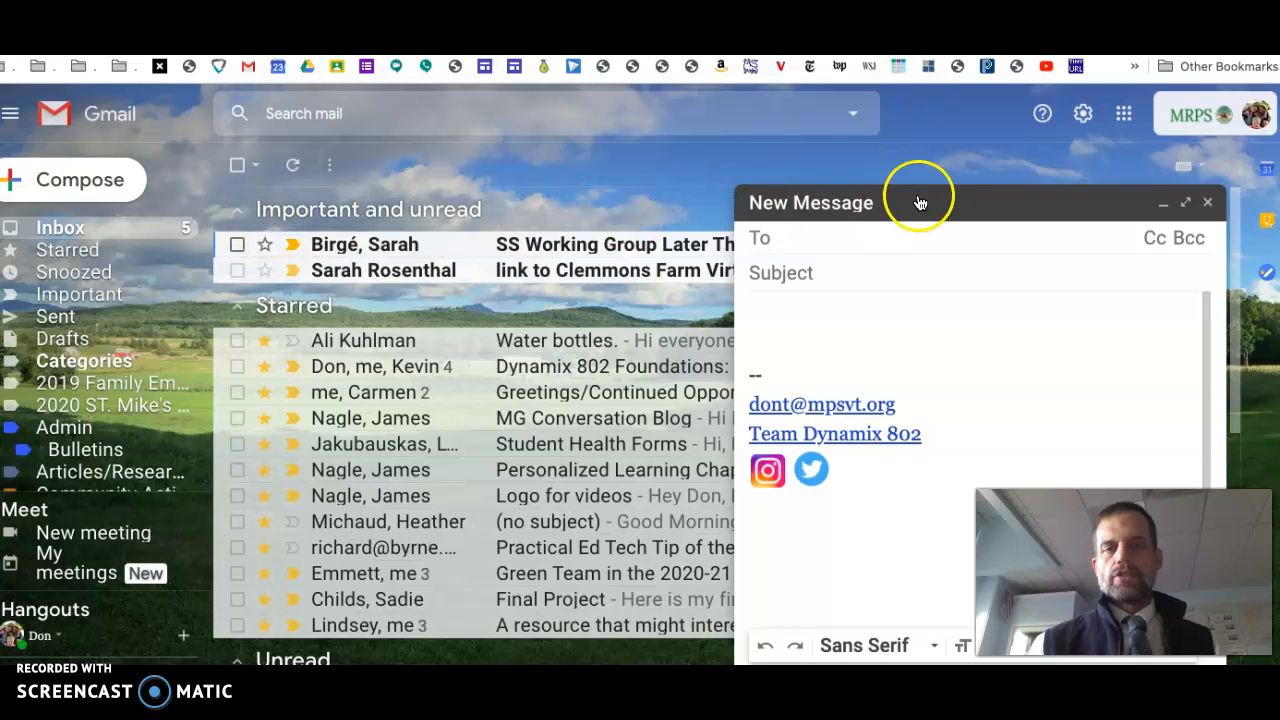
Enlarge the new message window and add the main recipient from the contacts suggested for their first name
left_click(810, 186)
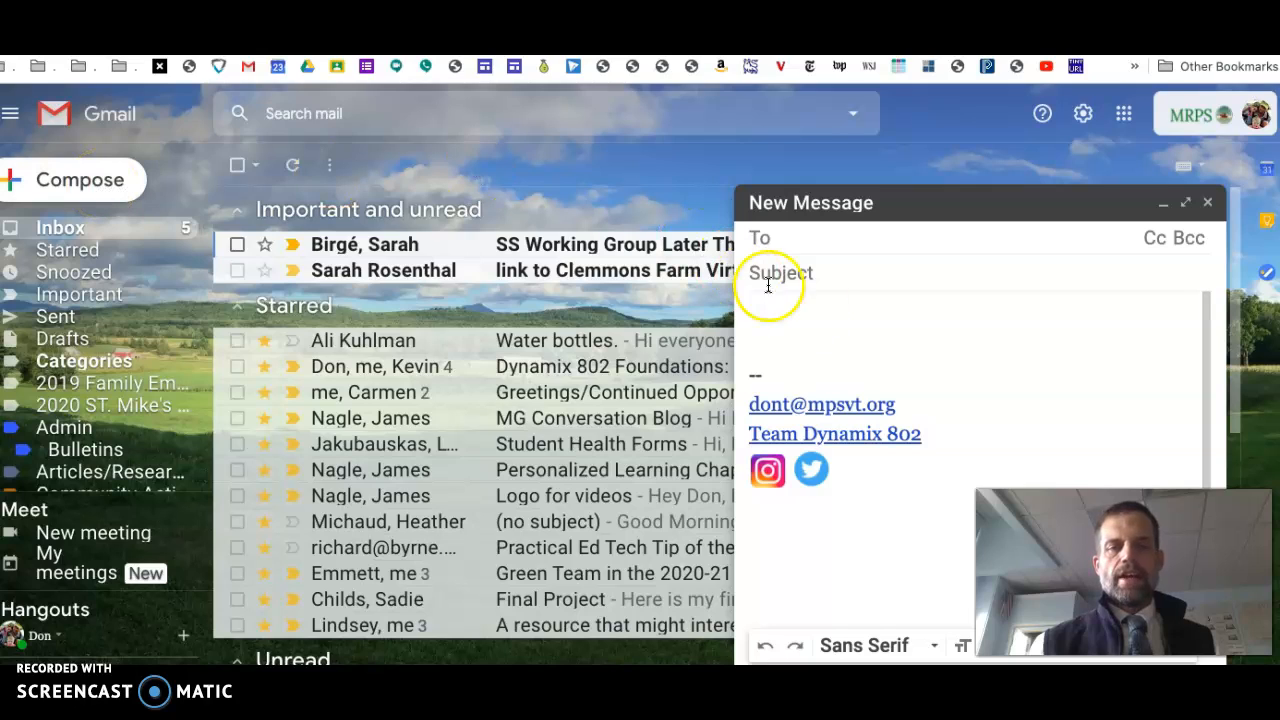
left_click(1188, 204)
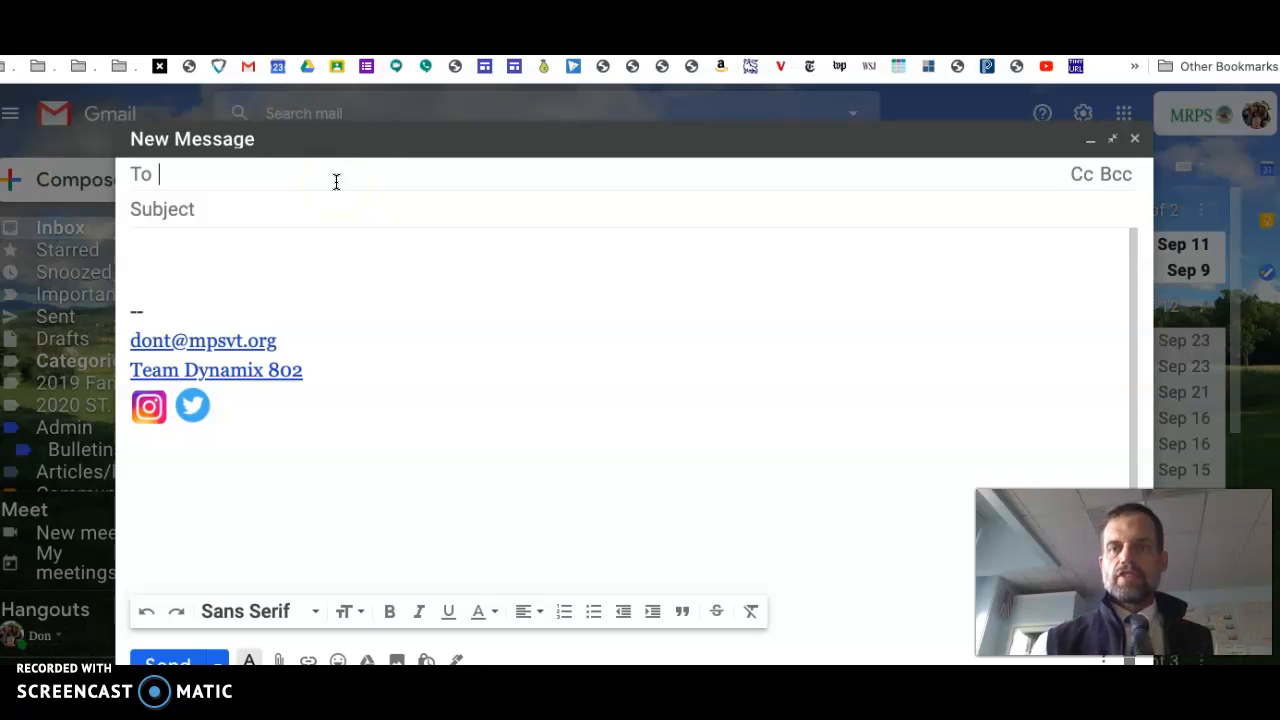
type("peter")
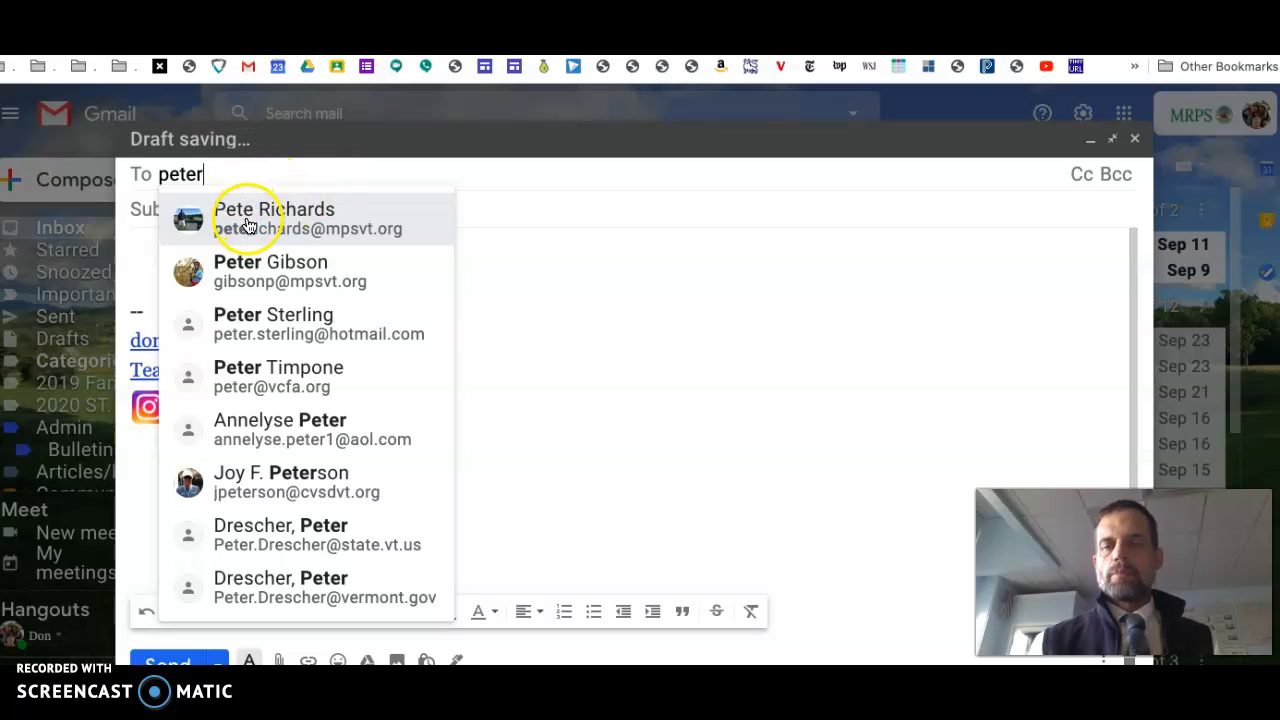
left_click(280, 220)
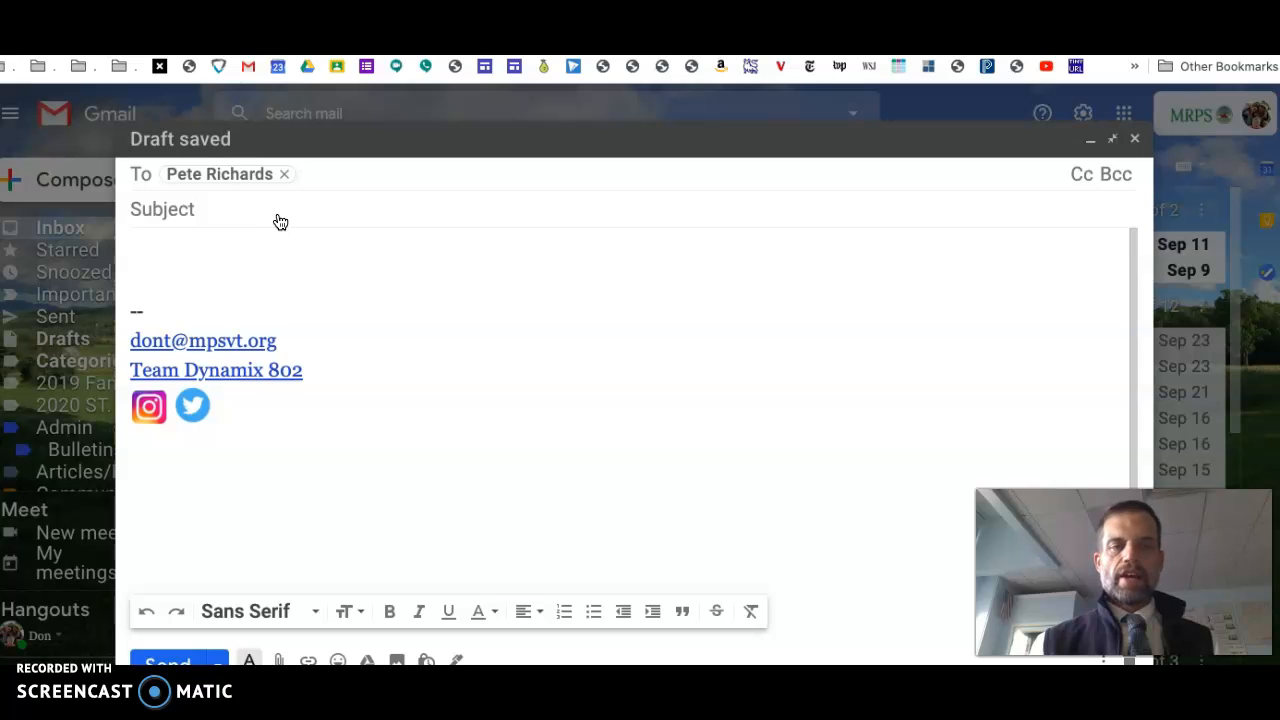
Add a Cc line and copy the sender's own mpsvt.org address plus the main recipient's contact on the email
left_click(1081, 178)
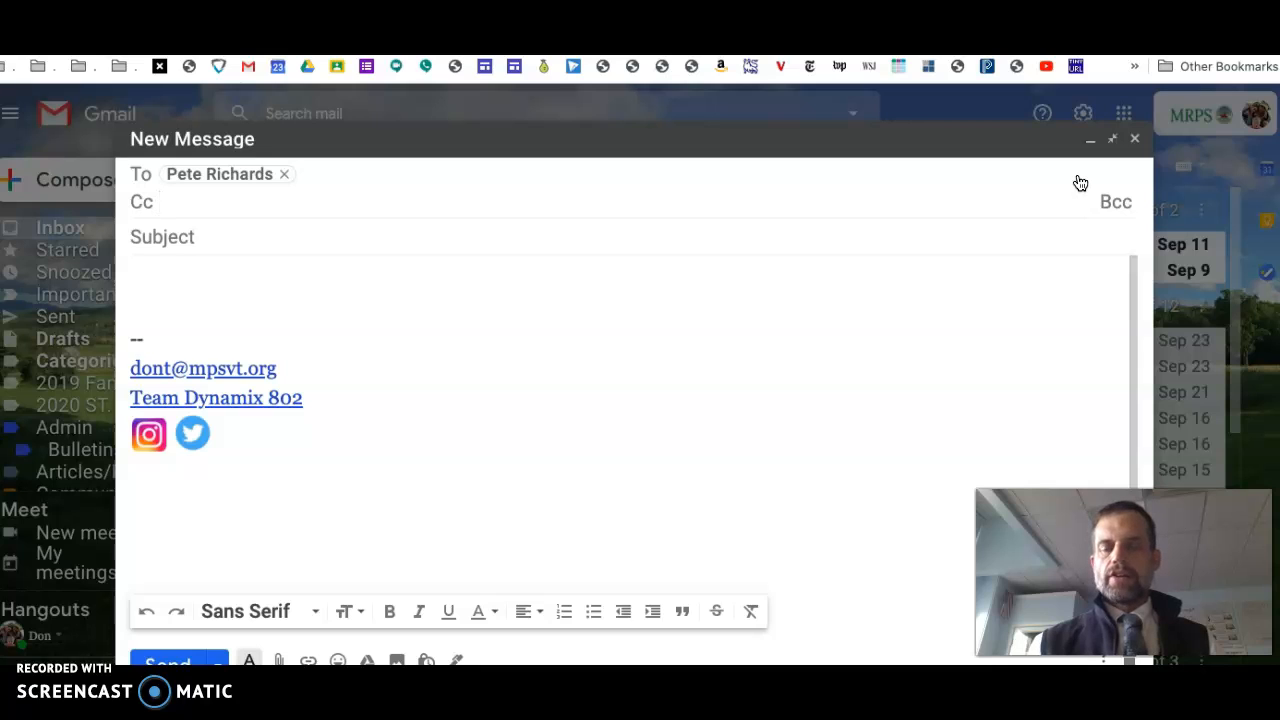
type("dont")
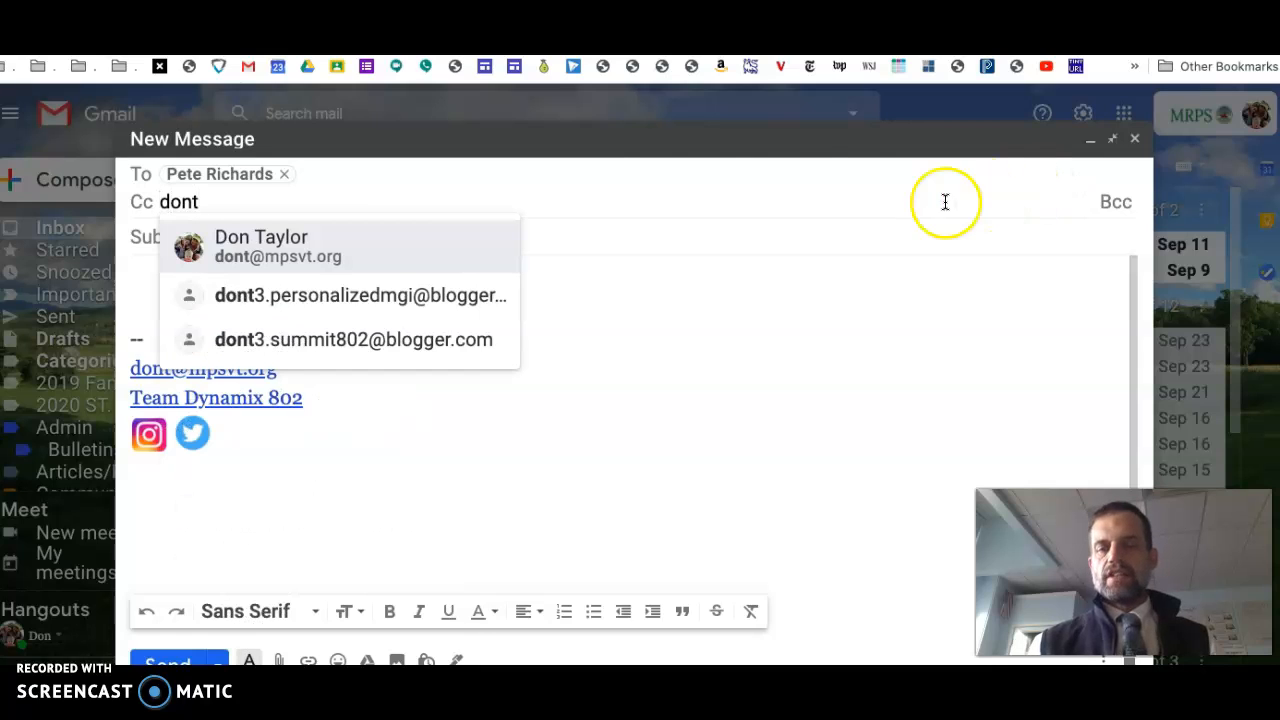
left_click(320, 255)
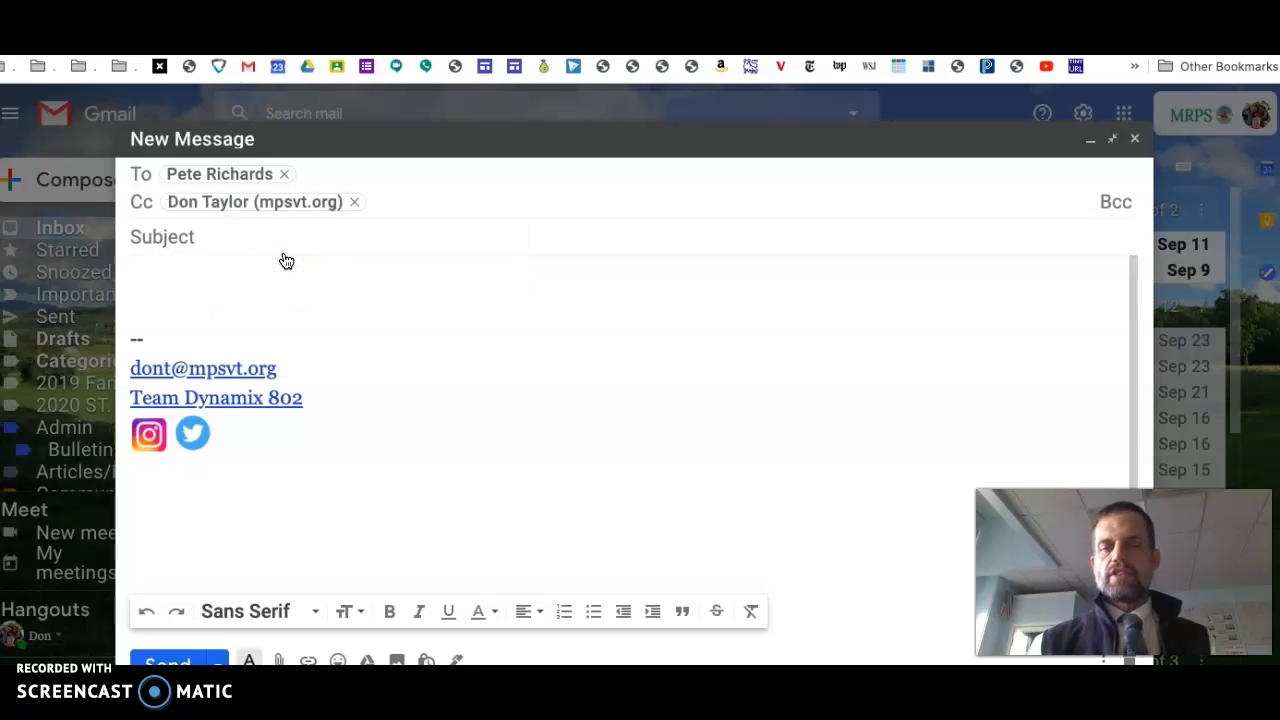
type("Peter")
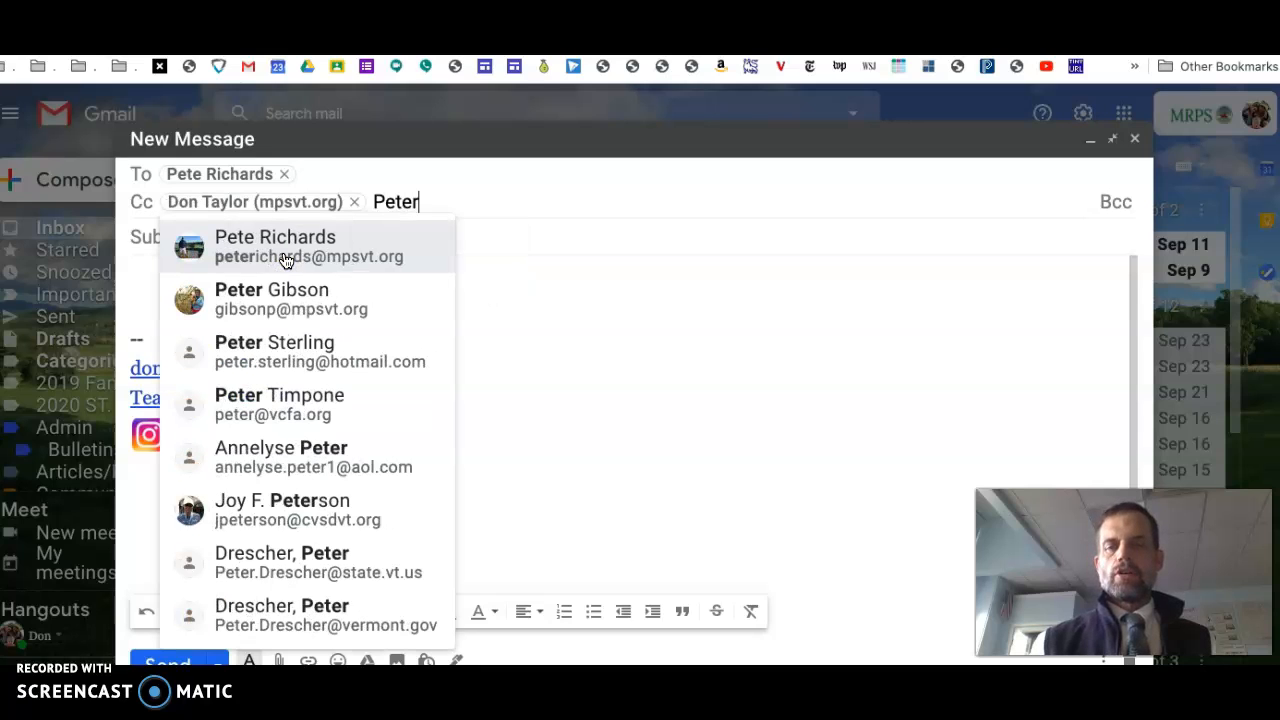
left_click(262, 268)
Set the email's subject to "September 25 Weekly Email"
left_click(229, 241)
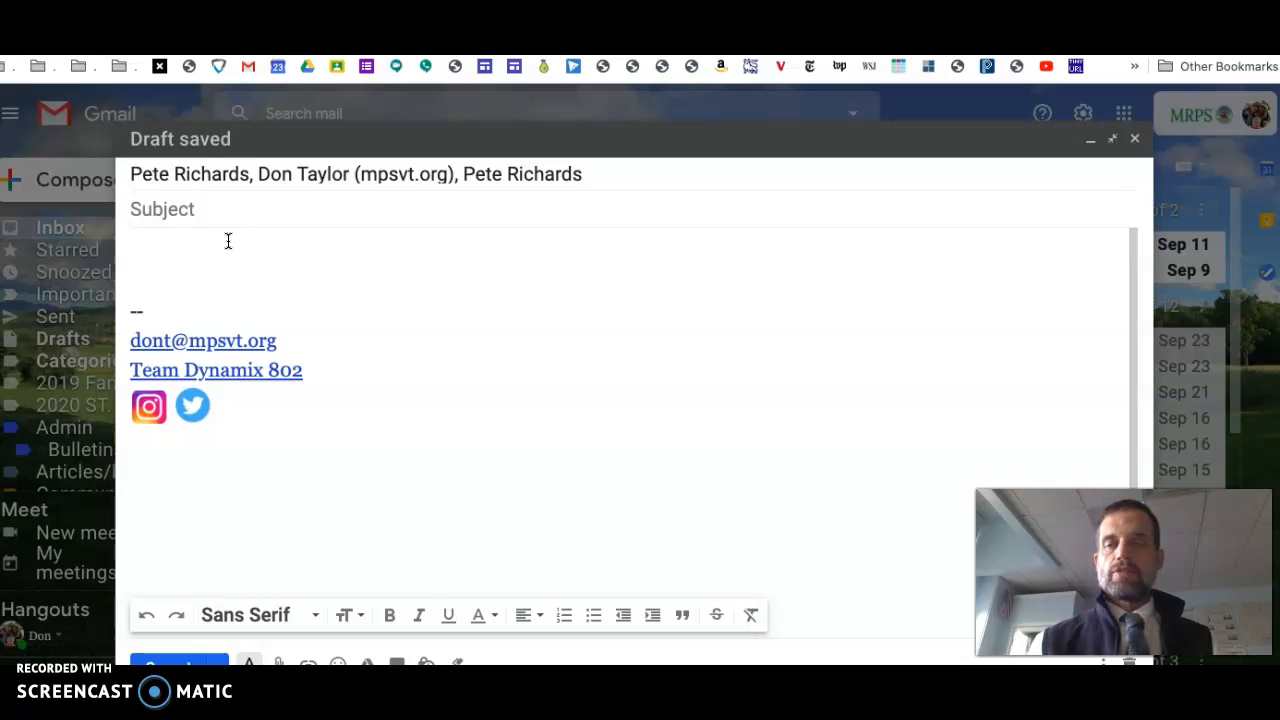
type("September 2")
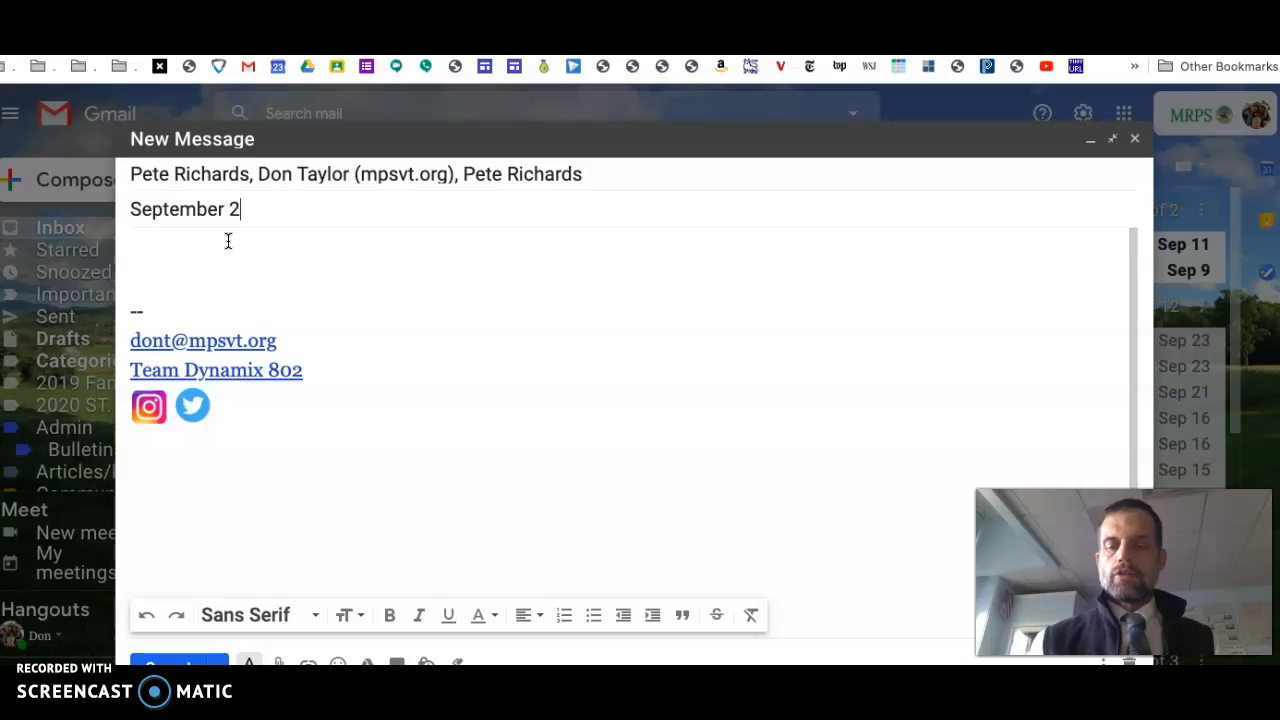
type("5 Weekl")
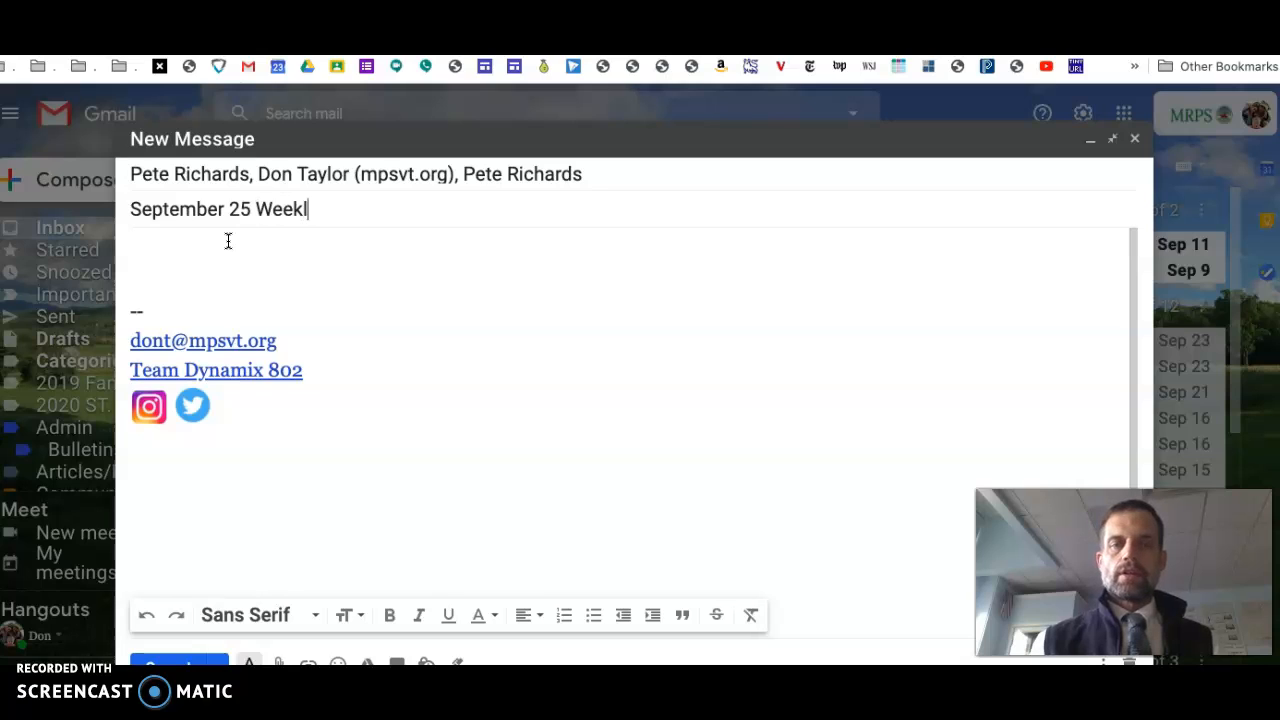
type("y Email")
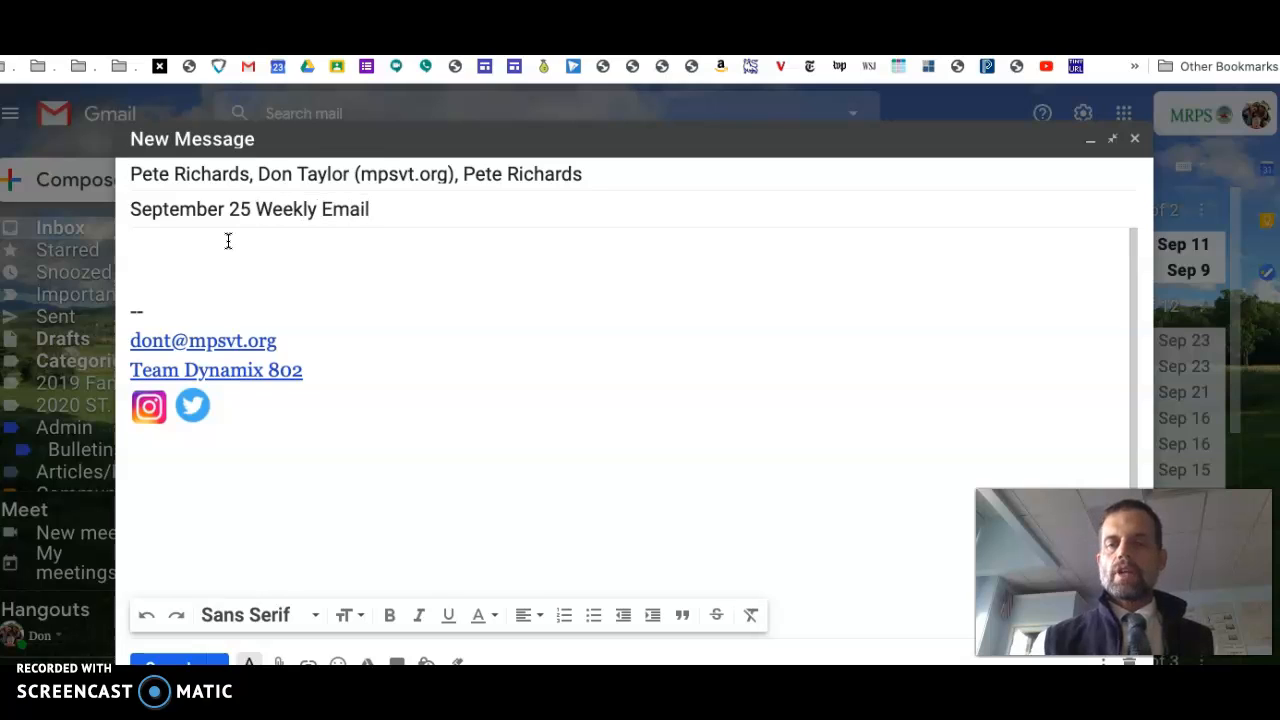
Start the message body above the signature with "Greetings and hello." followed by a blank line
left_click(228, 241)
left_click(160, 257)
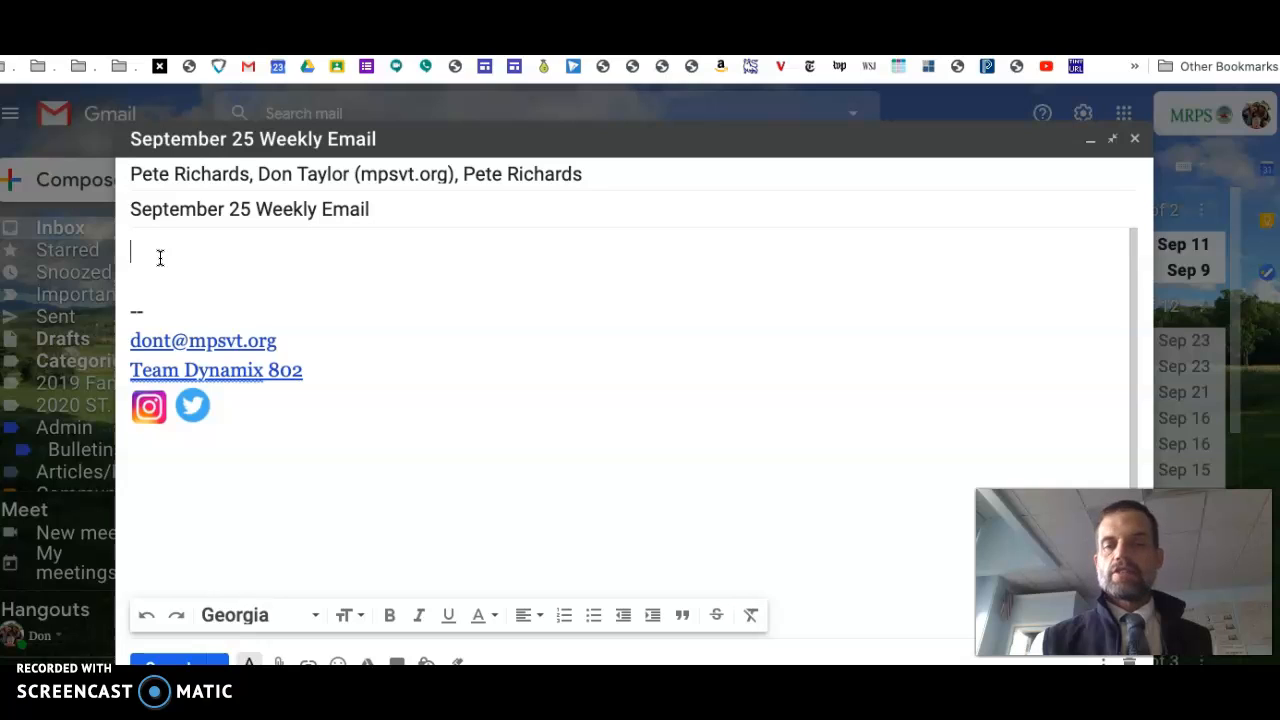
type("Gree")
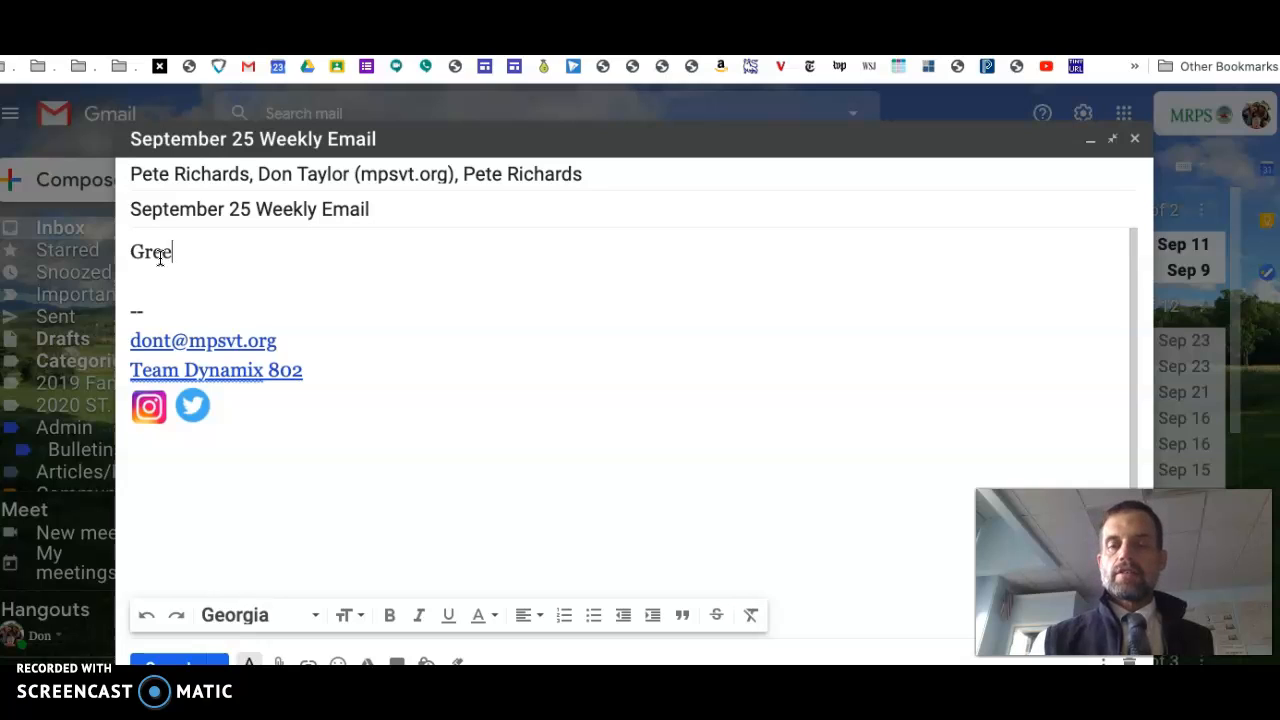
type("tings and hello.")
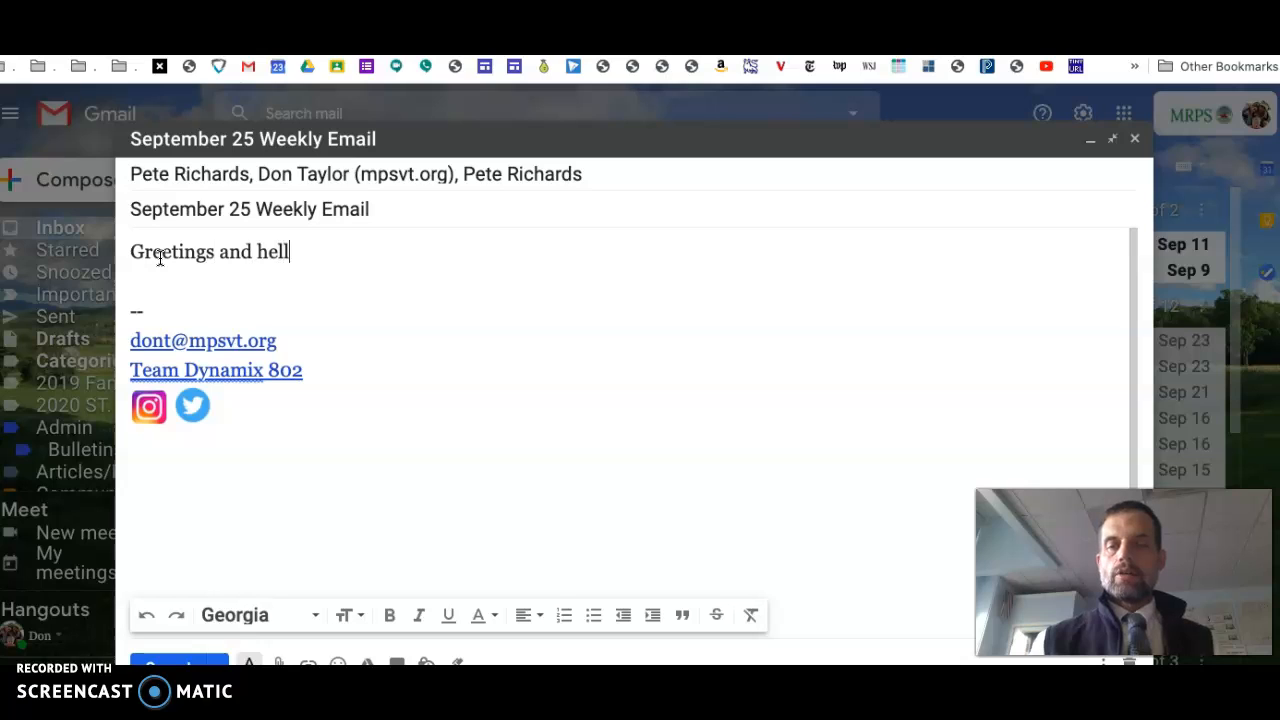
key("Return")
key("Return")
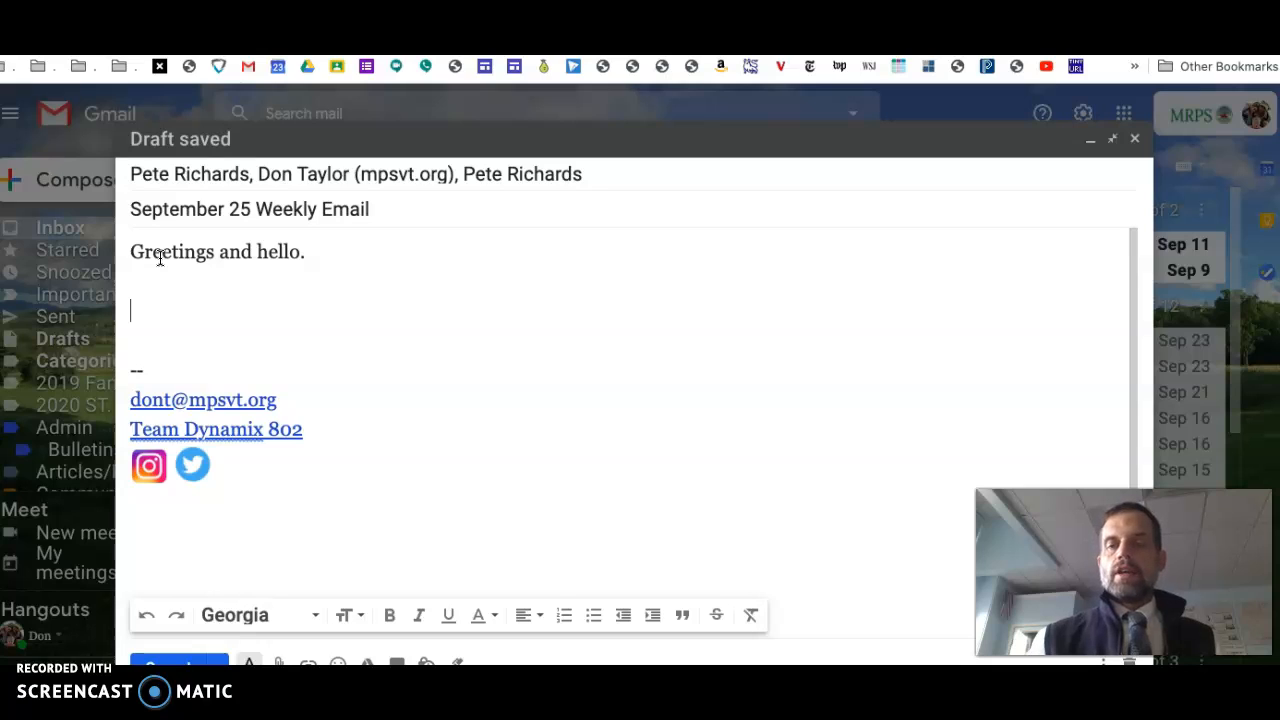
Begin the main paragraph with "For the past few weeks we have been working through the Foundations Unit. We have"
type("For the pas")
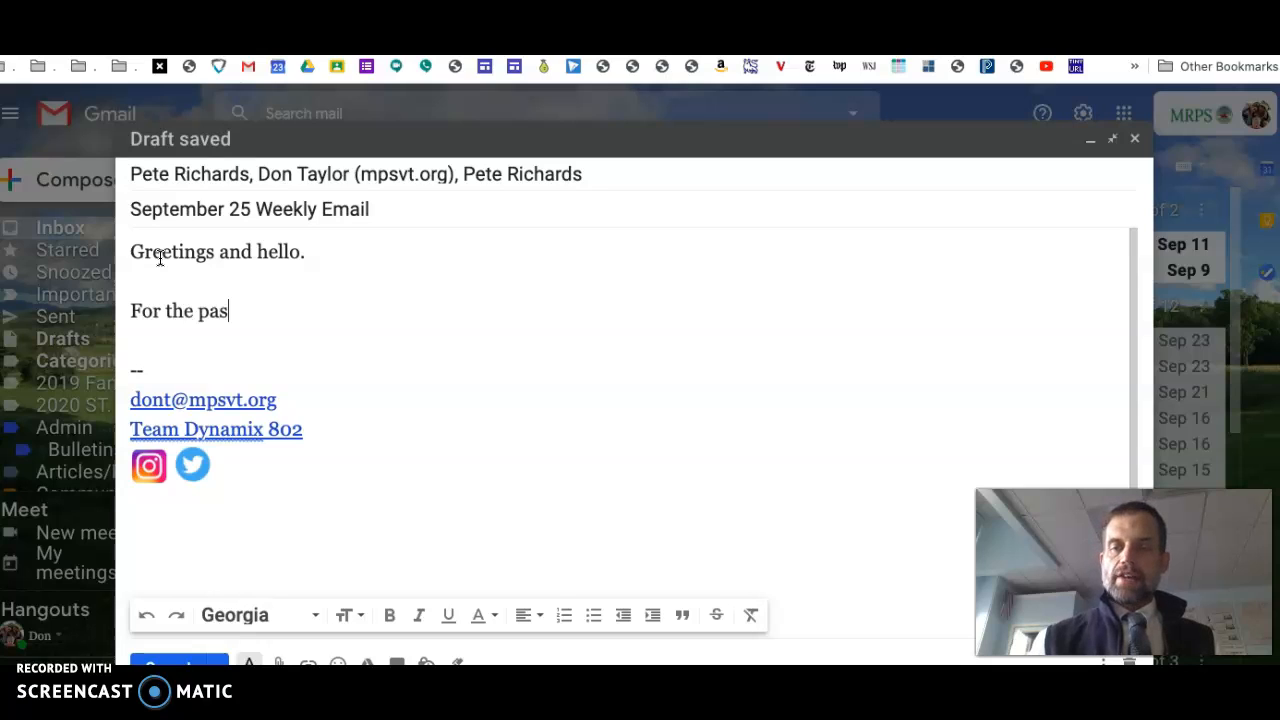
type("t few weeks ")
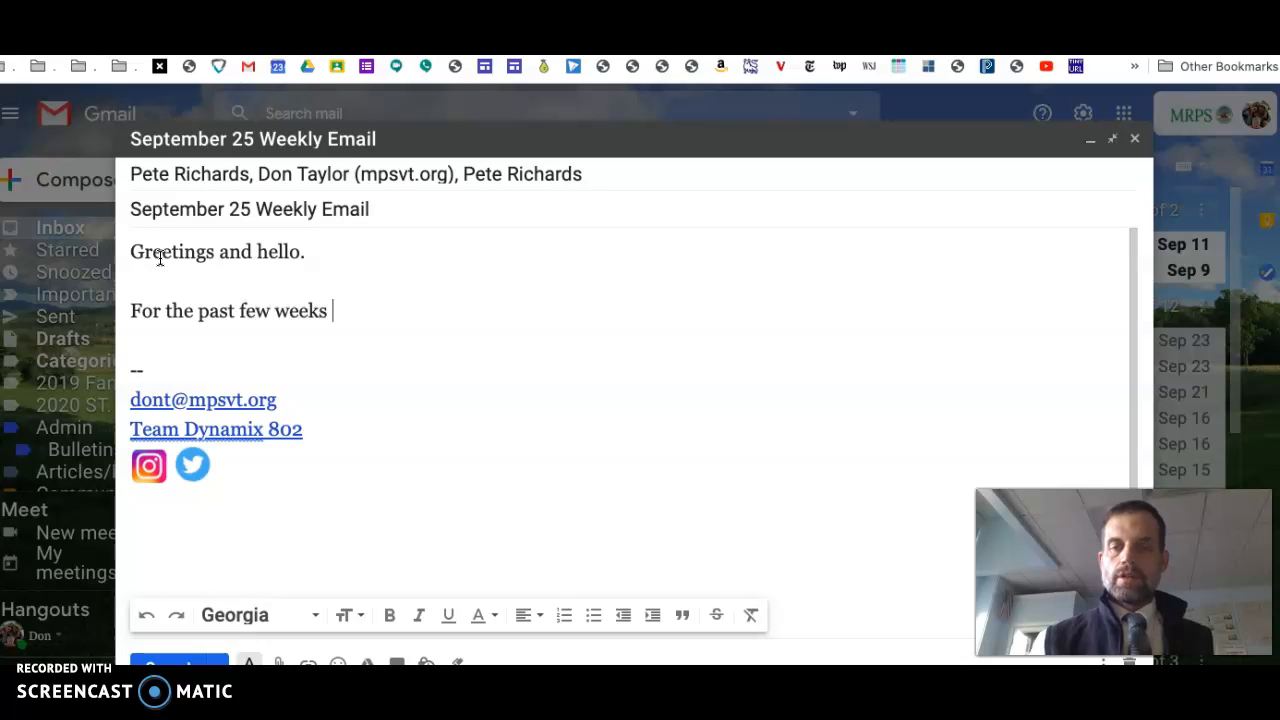
type("we have been ")
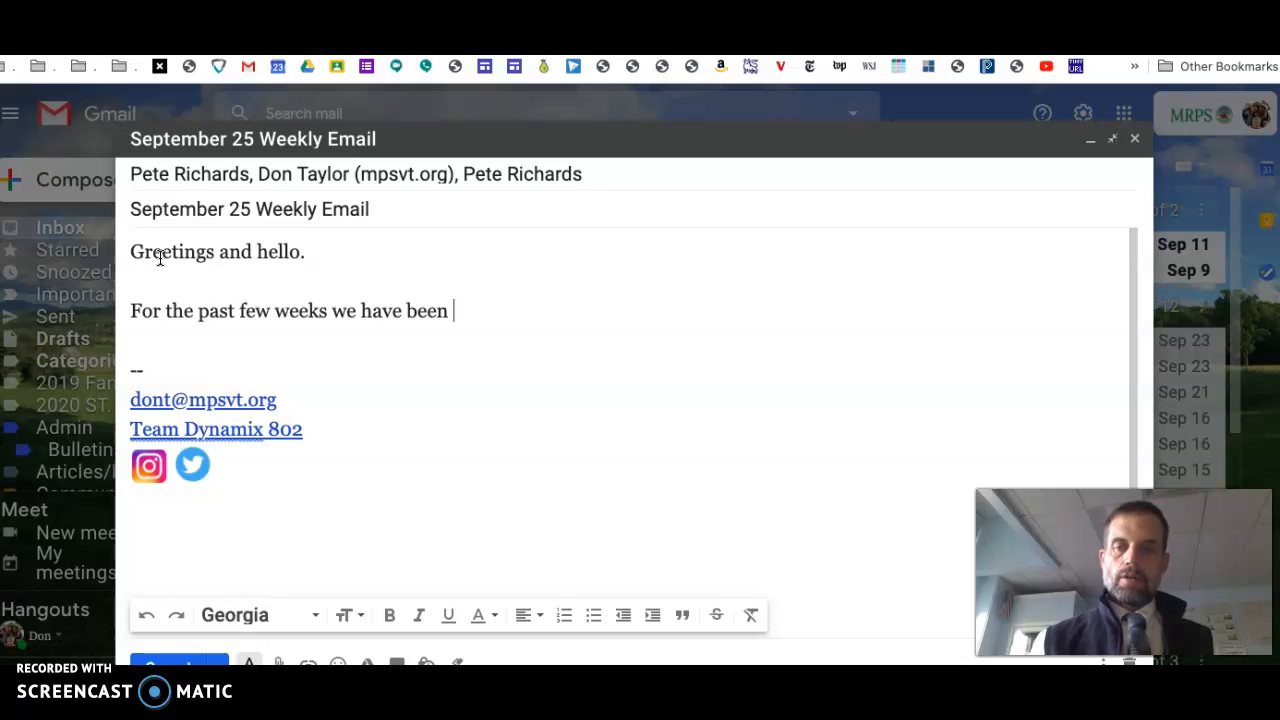
type("working through the ")
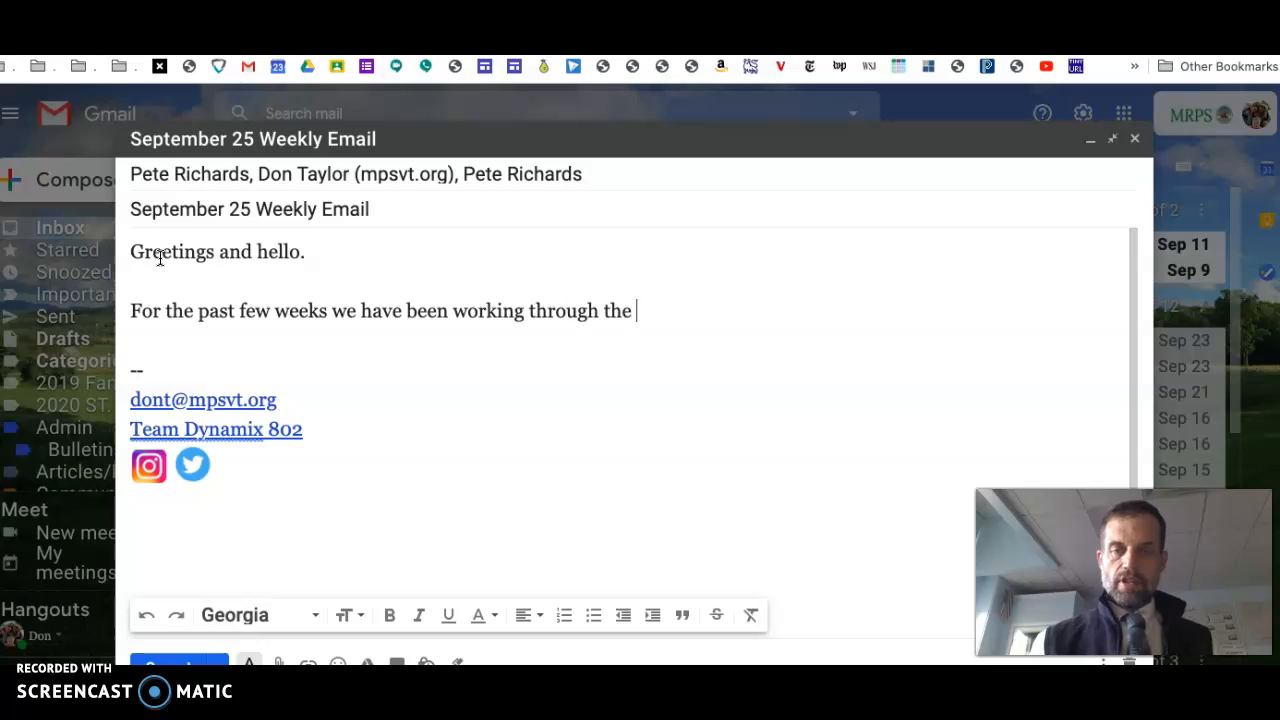
type("Foundations U")
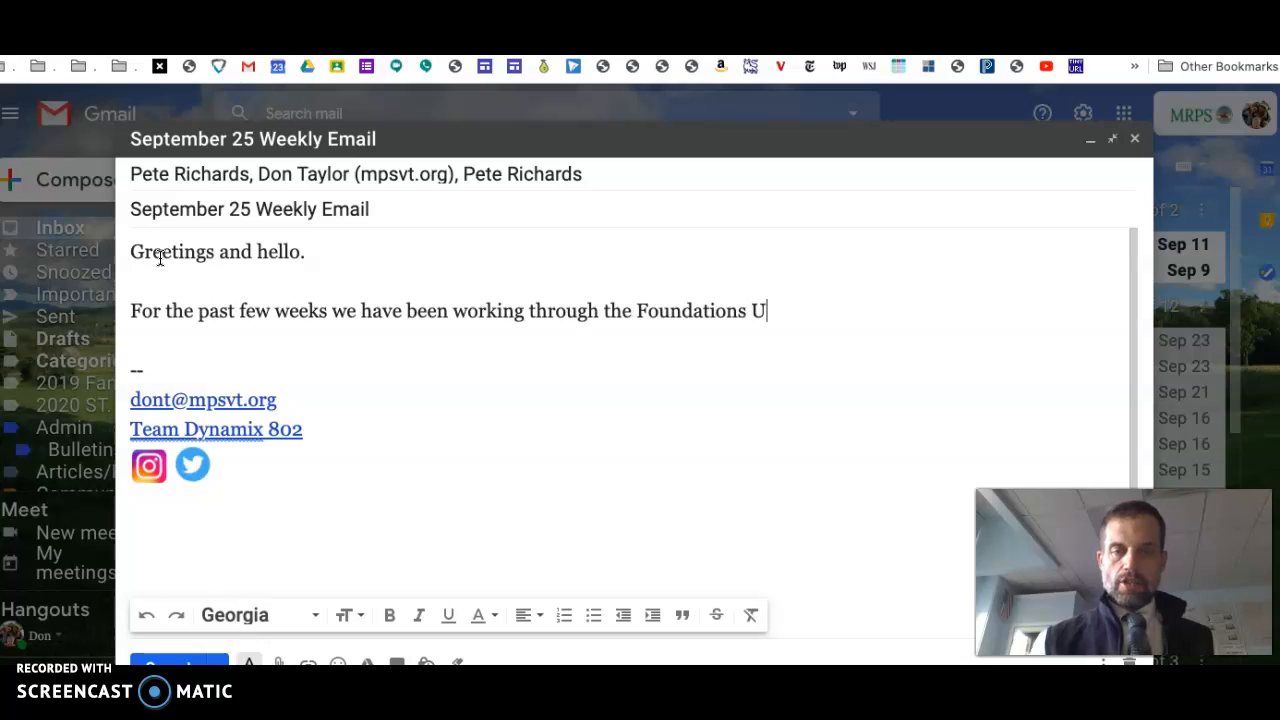
type("nit. We have")
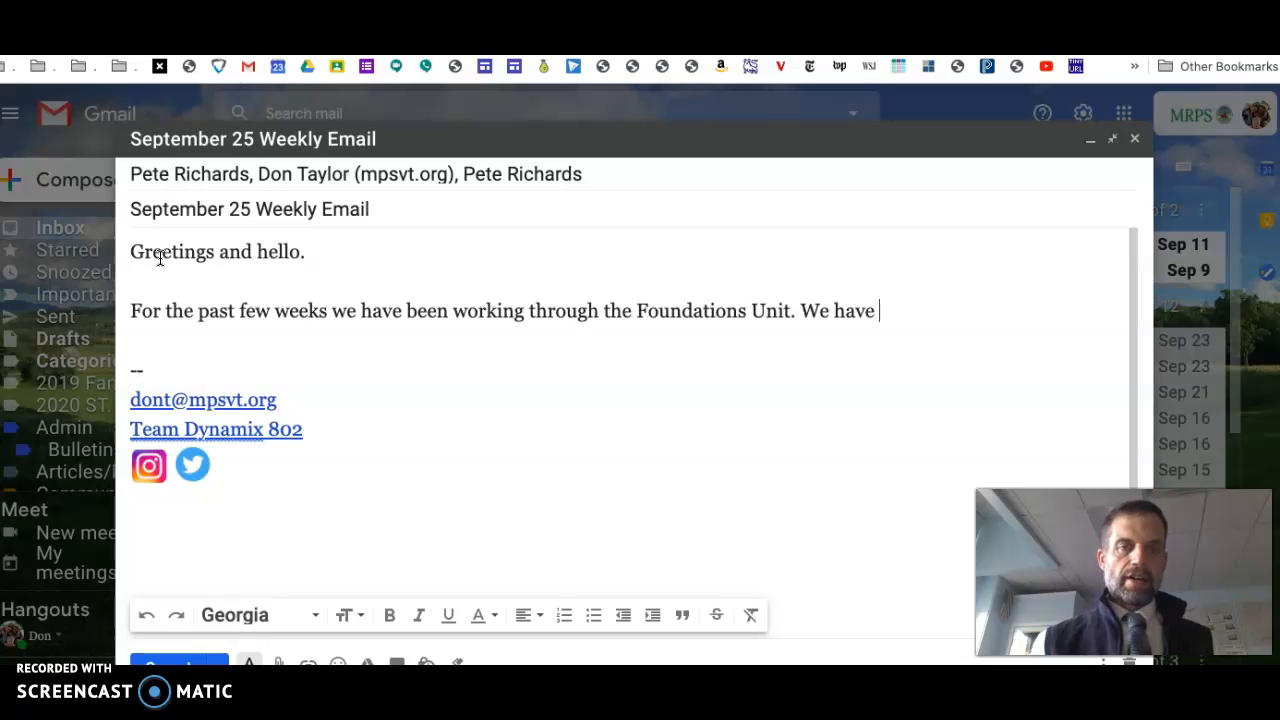
Complete the paragraph with "examined identity, factors of identity, and we are now looking at spaces, places, and how the community impacts us."
type(" exami")
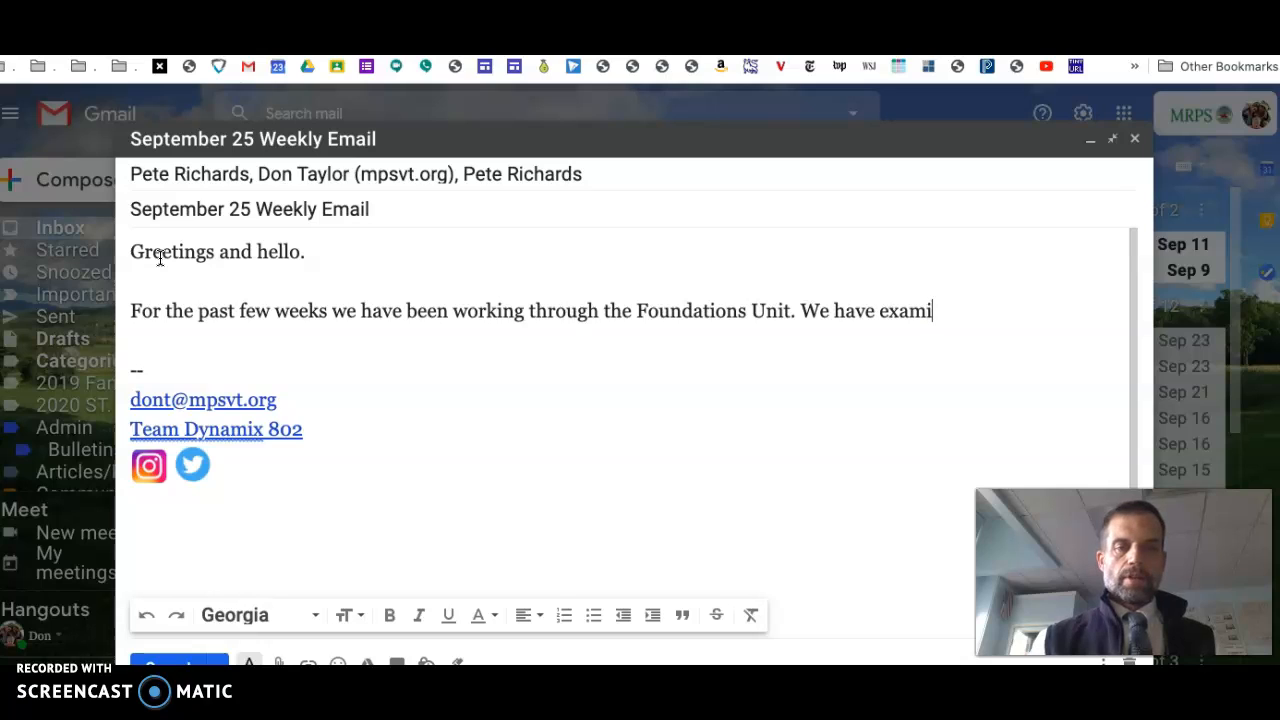
type("ned identi")
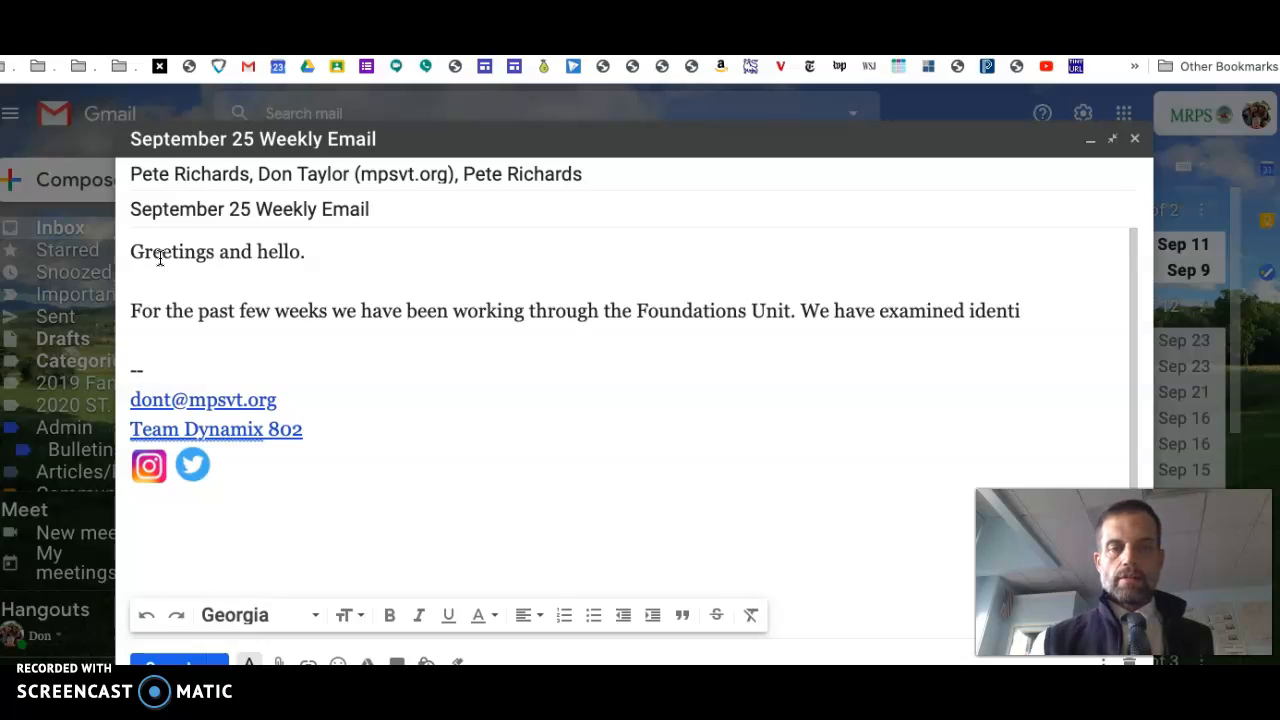
type("ty, factors ")
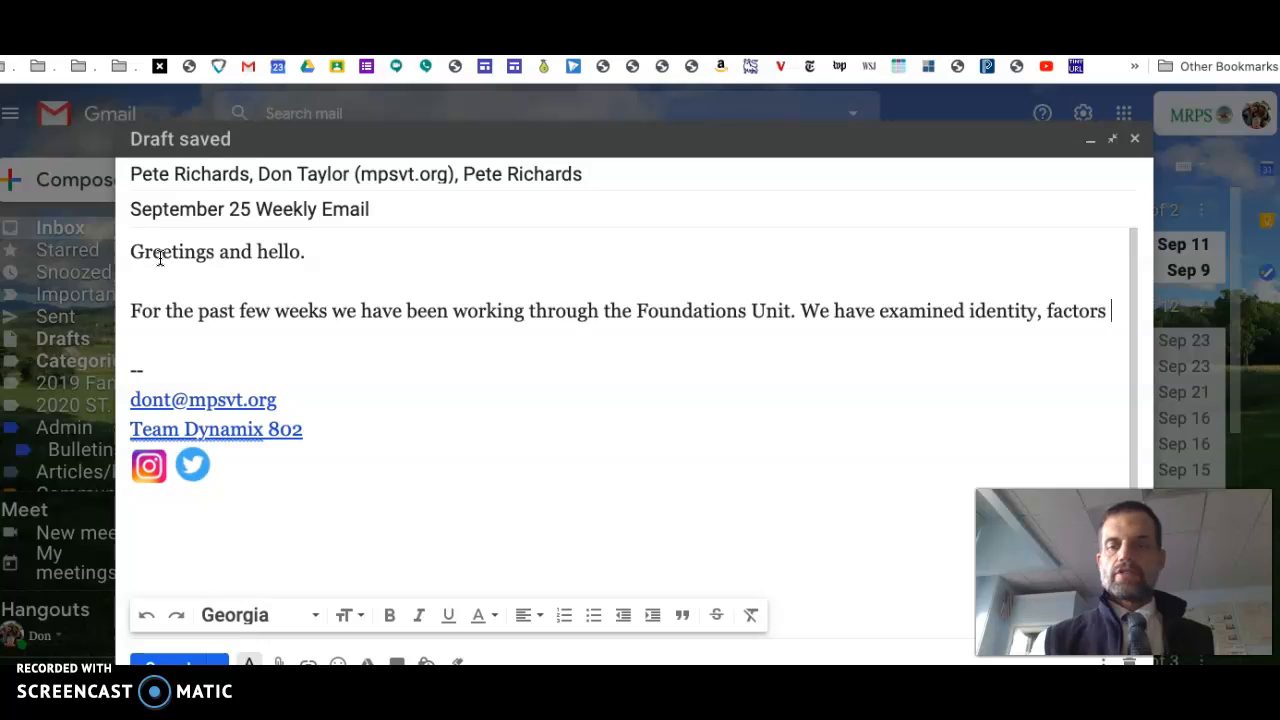
type("of identity, and we are now look ing")
key("BackSpace")
key("BackSpace")
key("BackSpace")
key("BackSpace")
key("BackSpace")
type("ing at spaces, places, and how the community impacts us.")
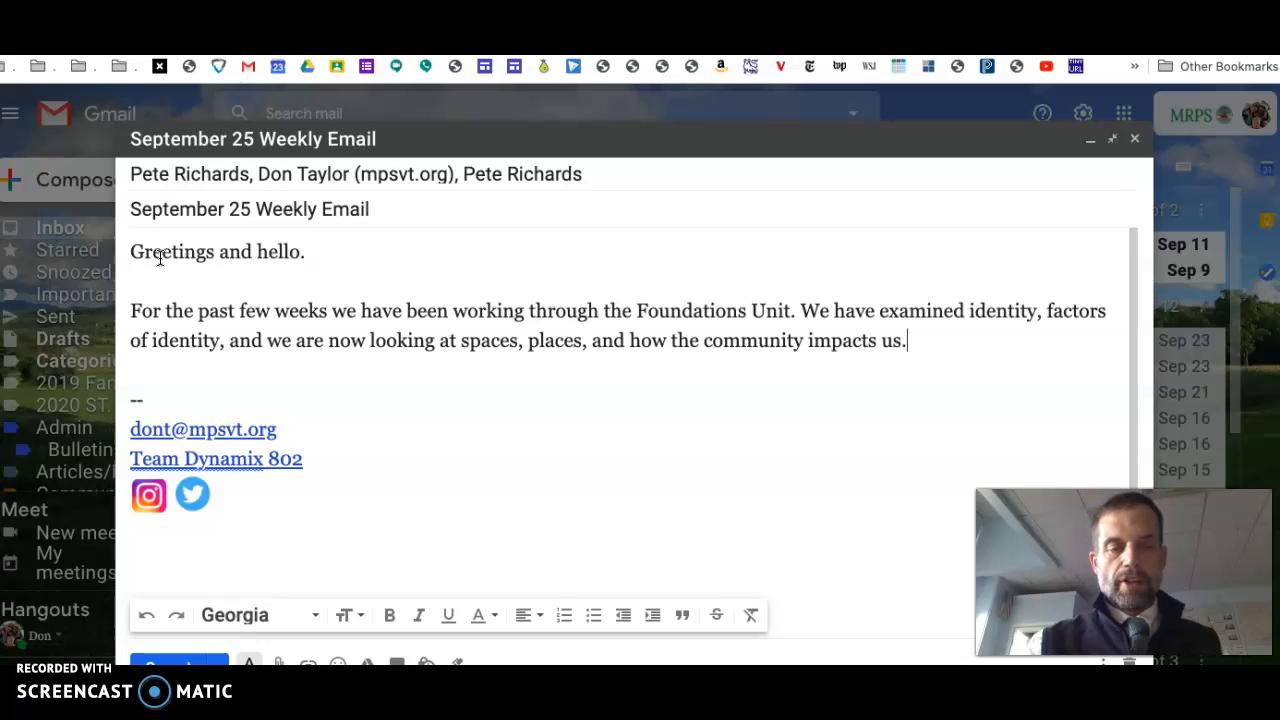
Add the closing line "Have a great weekend, and I will see you soon." after a blank line and sign with the sender's full name
key("Return")
key("Return")
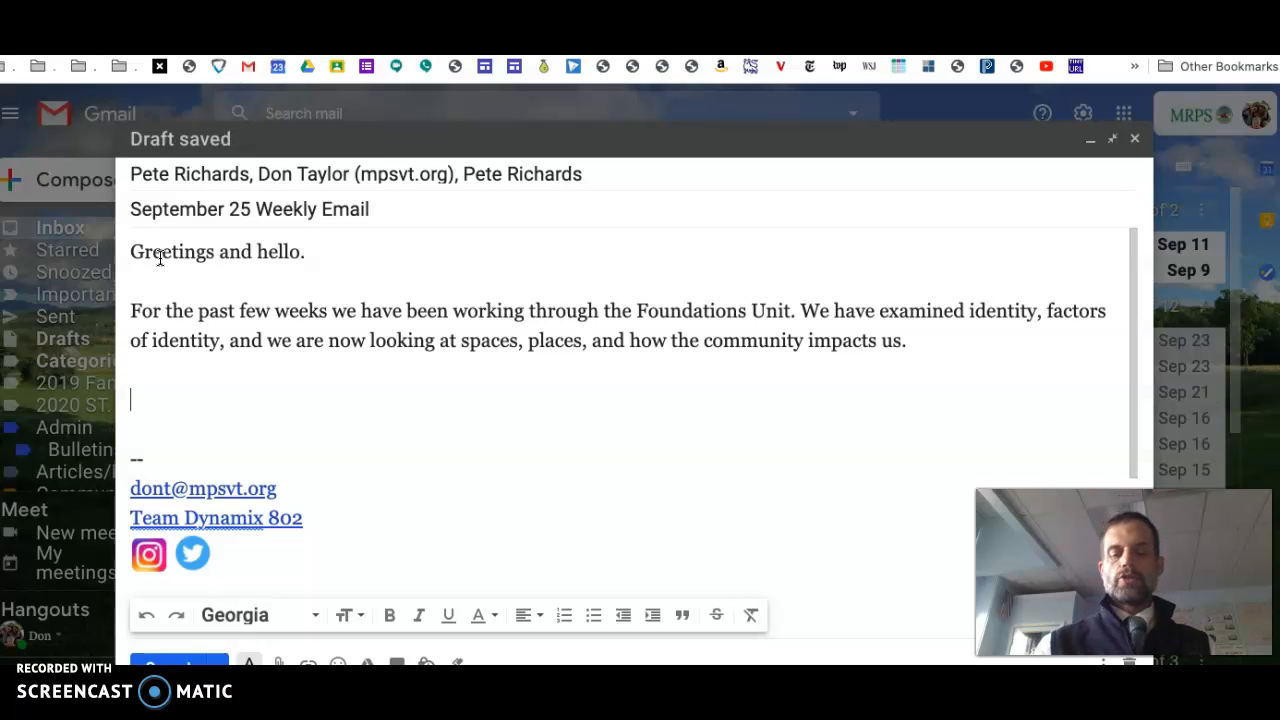
type("Have a great weekend, adn")
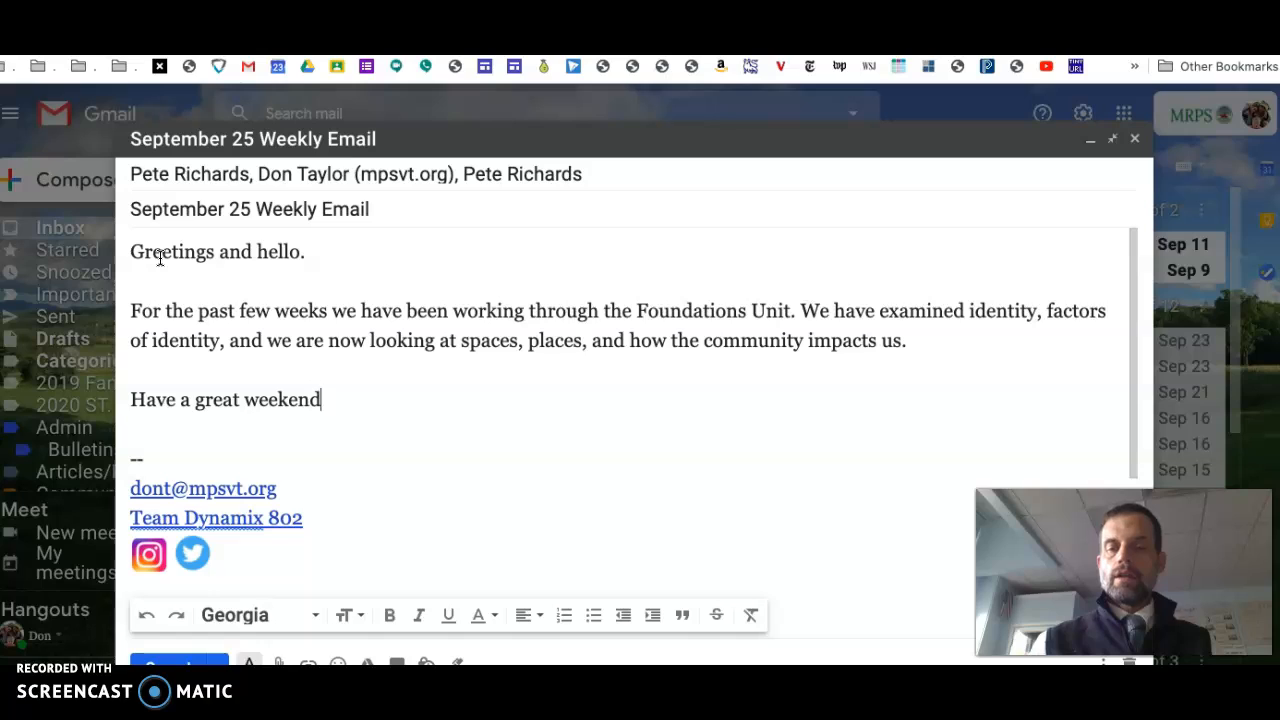
key("BackSpace")
key("BackSpace")
key("BackSpace")
type("nd I")
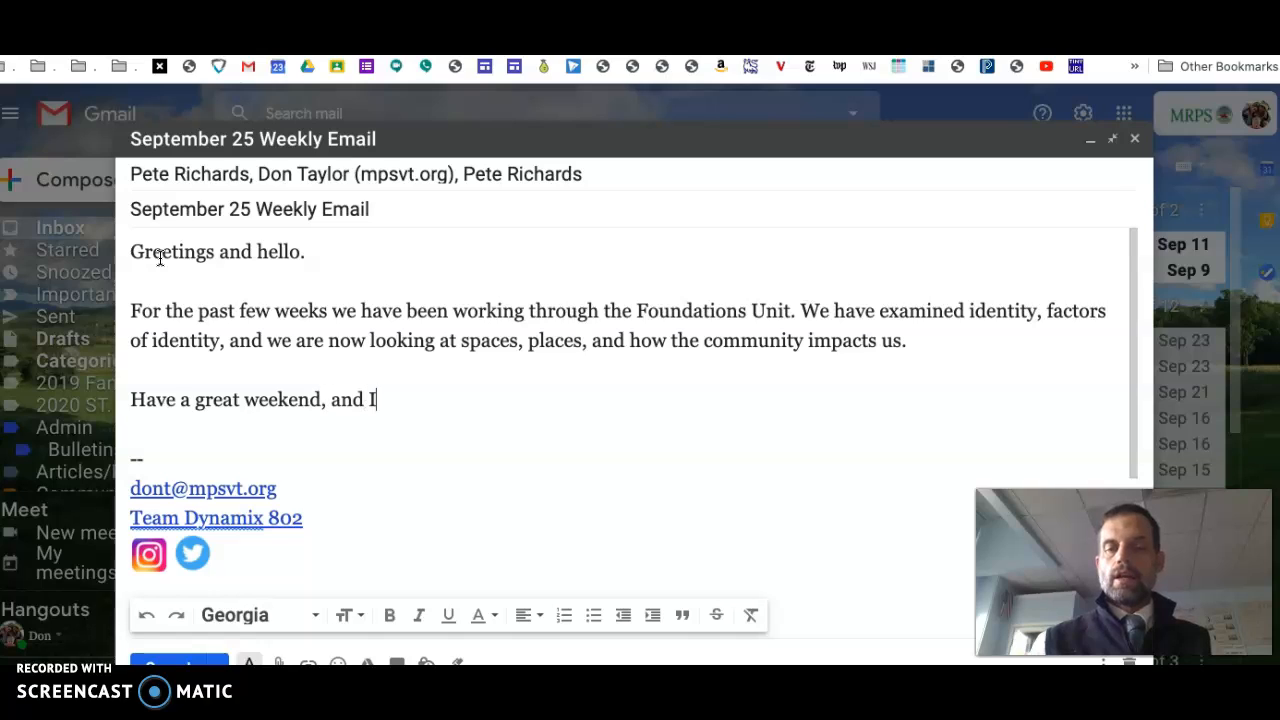
type(" will see you soon")
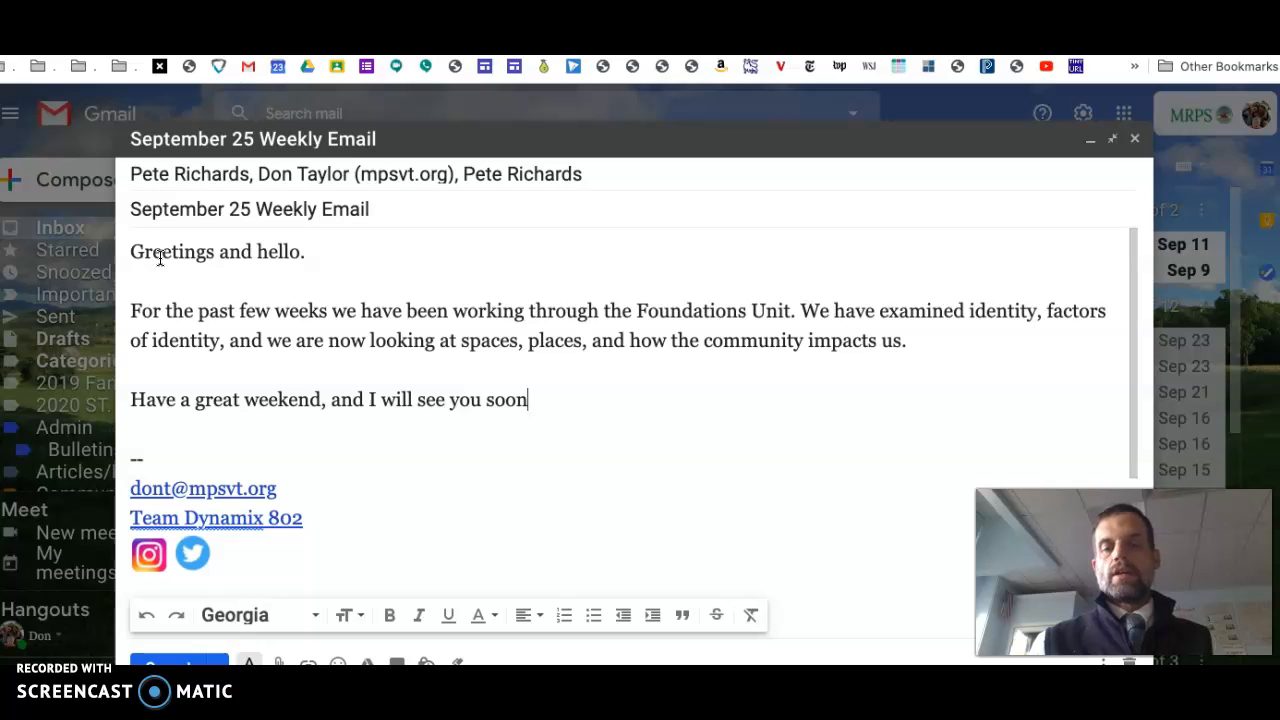
type(".")
key("Return")
type("Don Taylor")
left_click(262, 320)
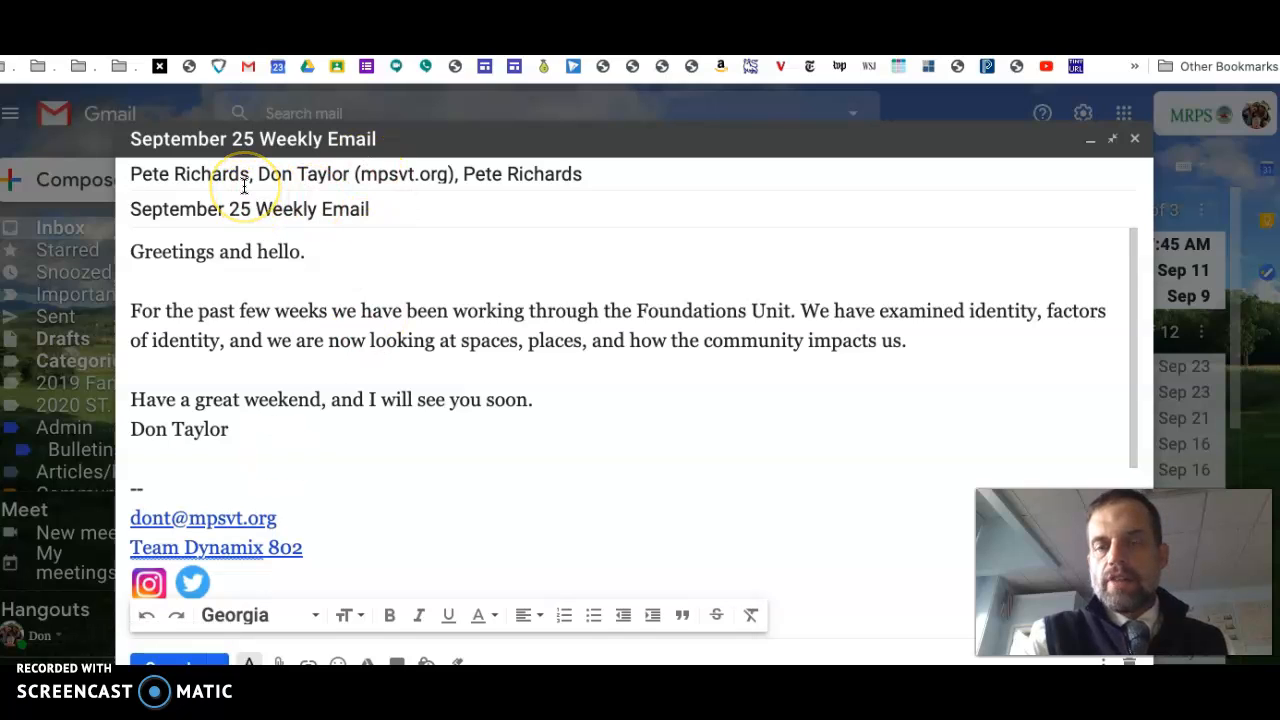
Check the email's recipient line, viewing the contact details of the copied sender
left_click(301, 178)
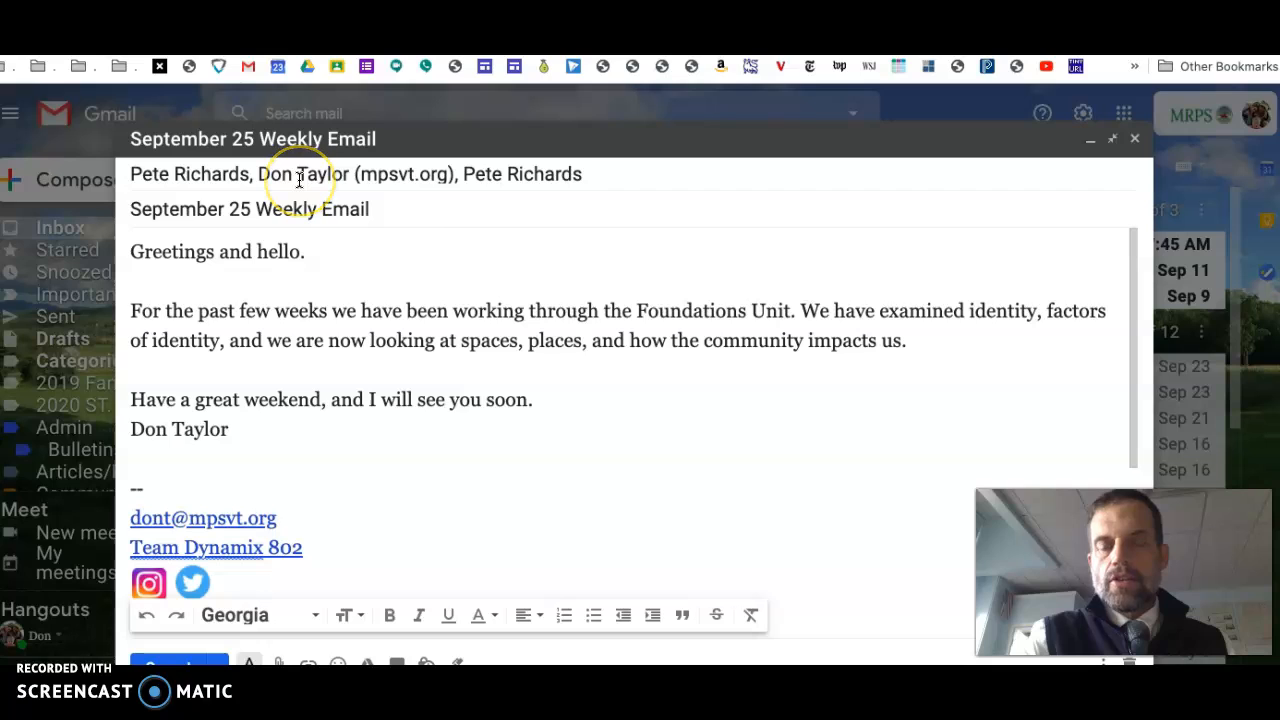
mouse_move(297, 181)
left_click(568, 177)
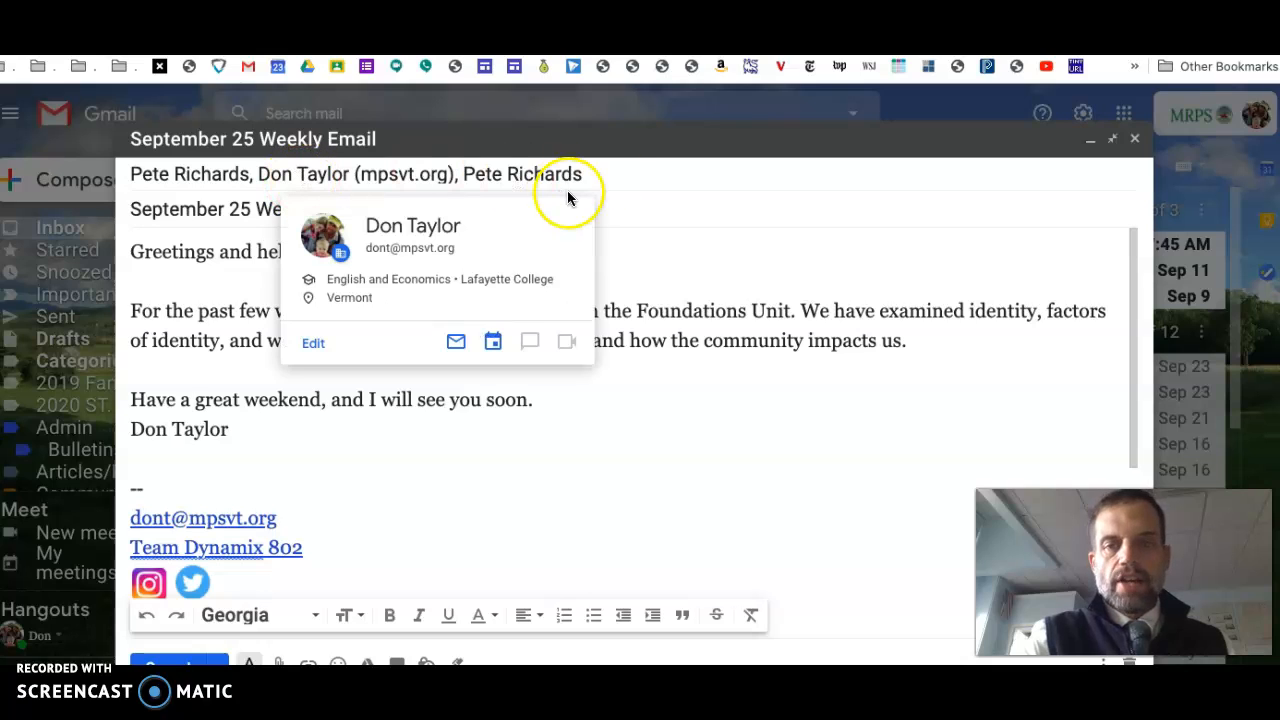